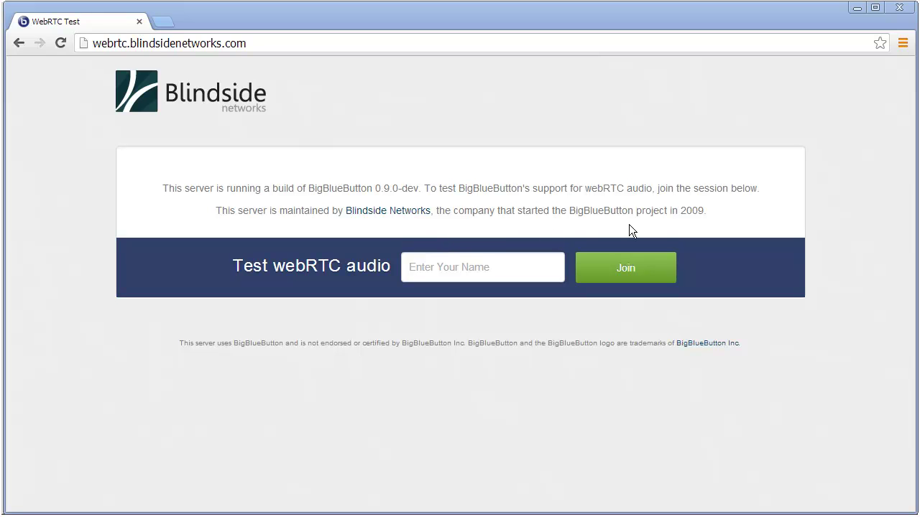
Step: Join the webRTC audio test session with the attendee's full name
click(518, 266)
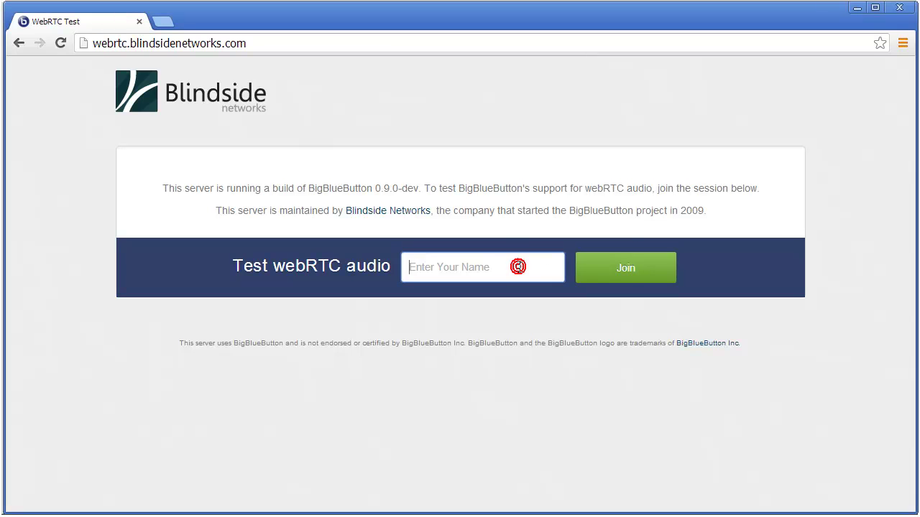
text(Fred Dixon)
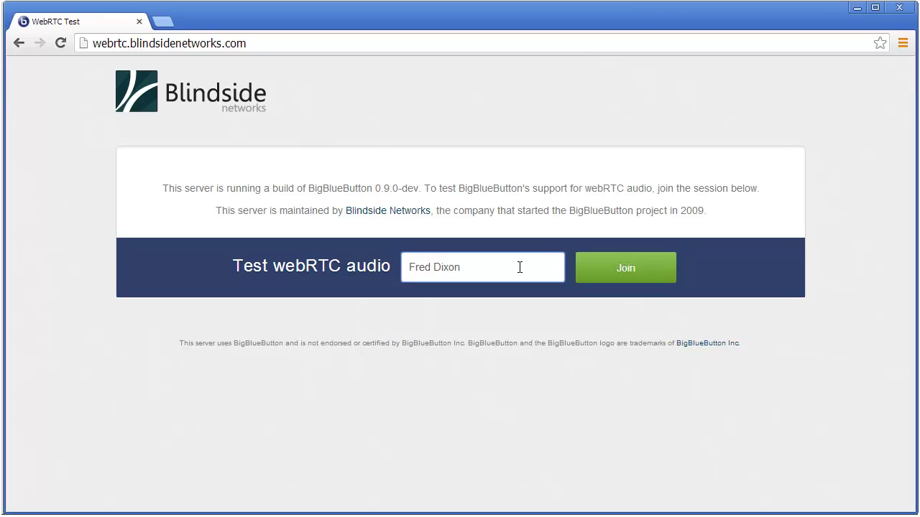
click(603, 278)
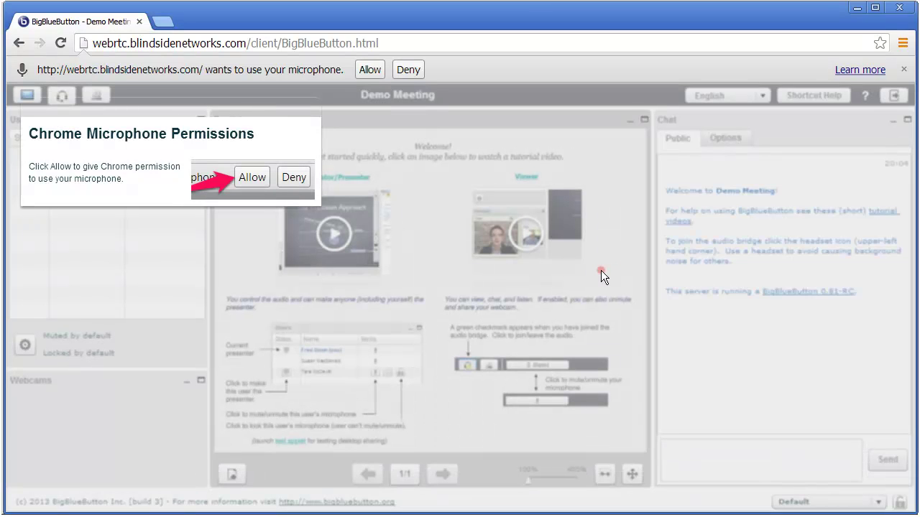
Step: Allow microphone access, accept the audio echo test with Yes, and allow the microphone for the voice conference
click(367, 70)
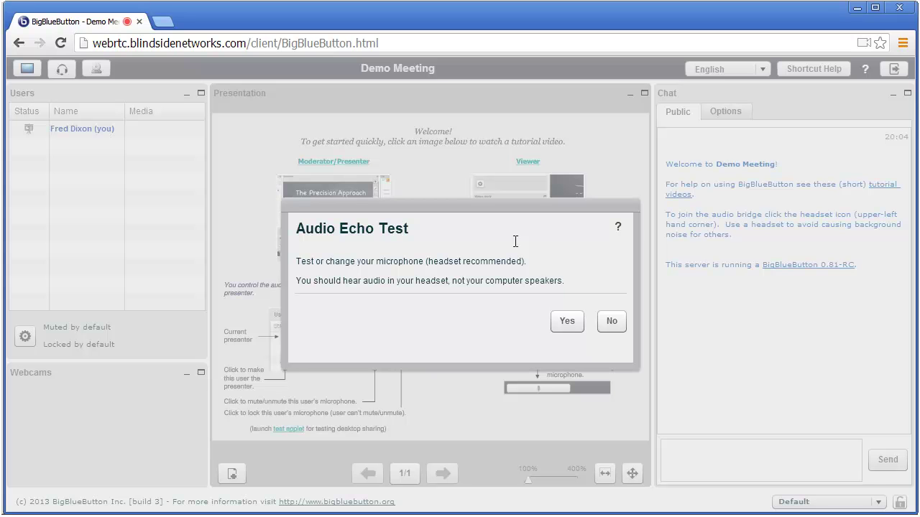
click(567, 321)
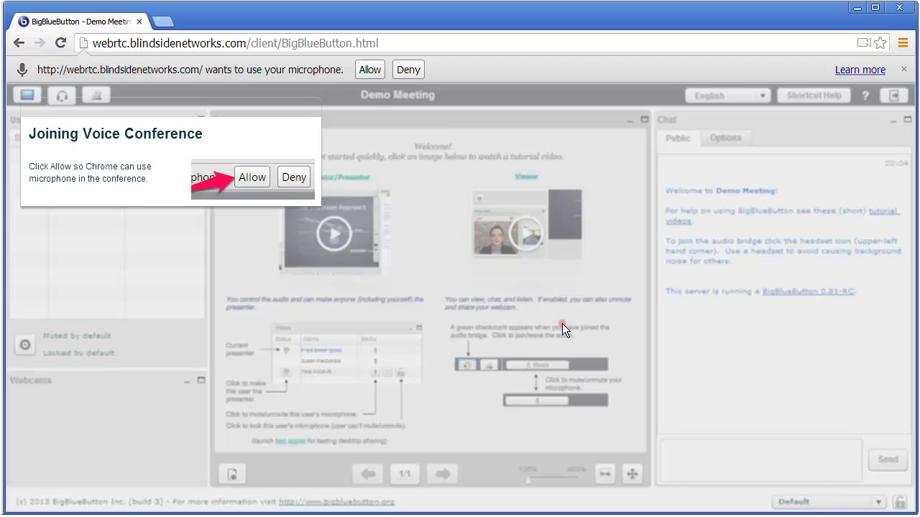
click(366, 70)
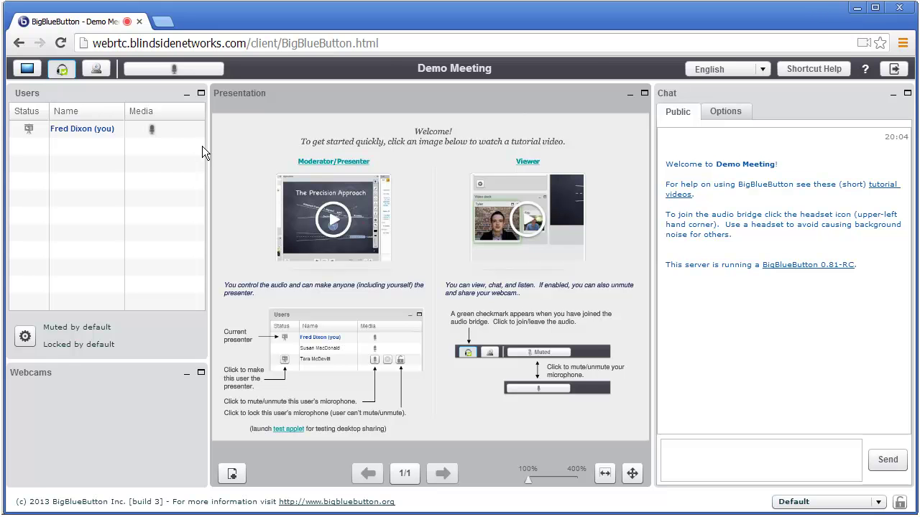
Step: Return to webrtc.blindsidenetworks.com and rejoin the audio test session with the attendee's full name
drag(250, 43, 484, 54)
key(BackSpace)
key(Return)
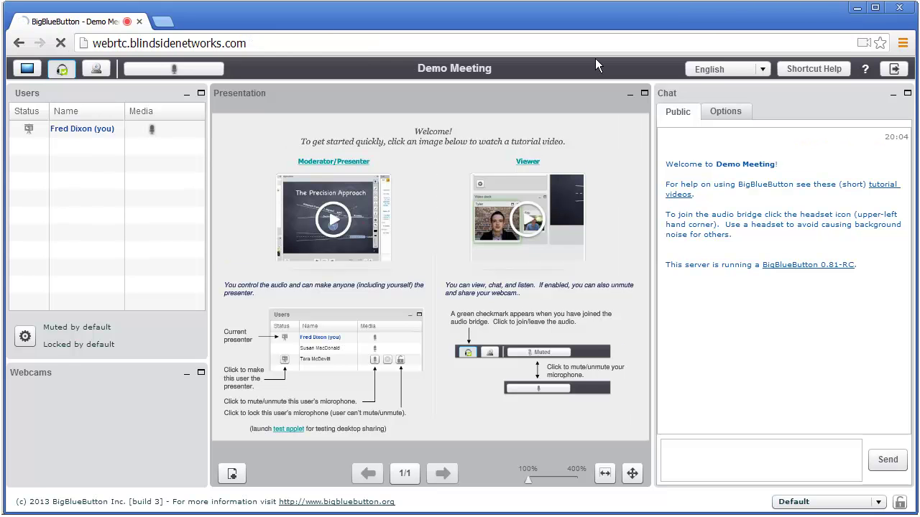
click(519, 258)
text(Fred Dixon)
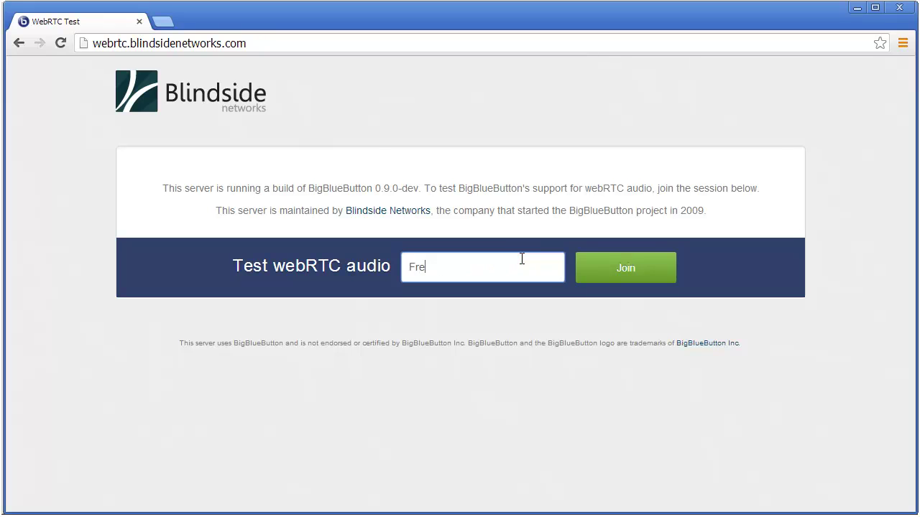
click(621, 277)
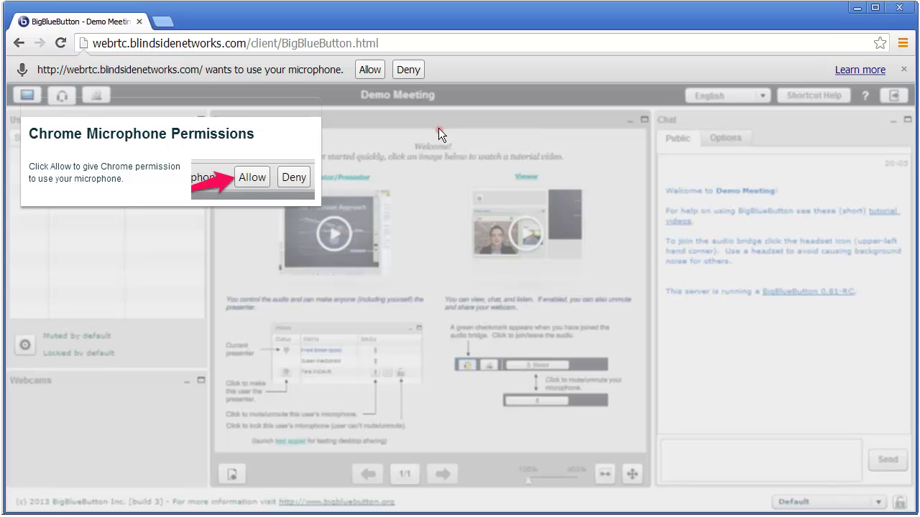
Step: Allow microphone access for the echo test and answer No to get the instructions for changing the microphone
click(380, 74)
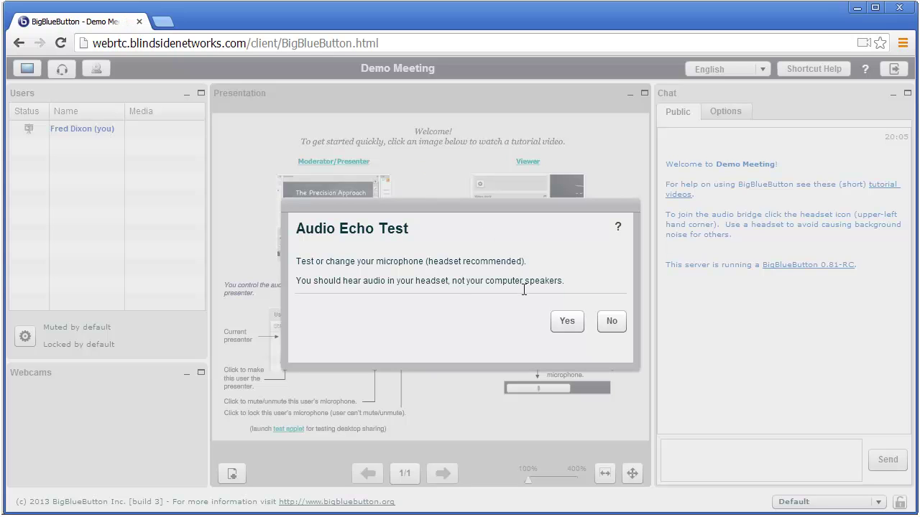
click(613, 321)
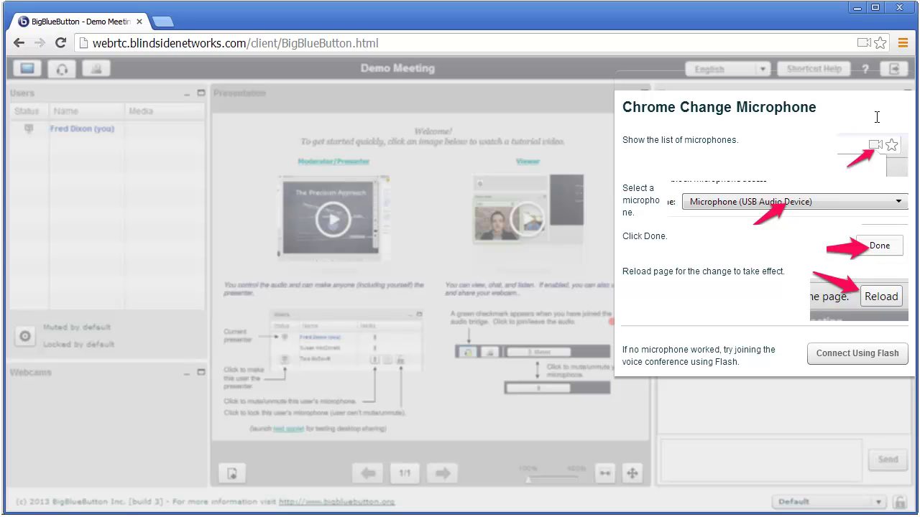
Step: Change the page's microphone to FrontMic (Realtek High Definition Audio) and reload the page to apply it
click(863, 41)
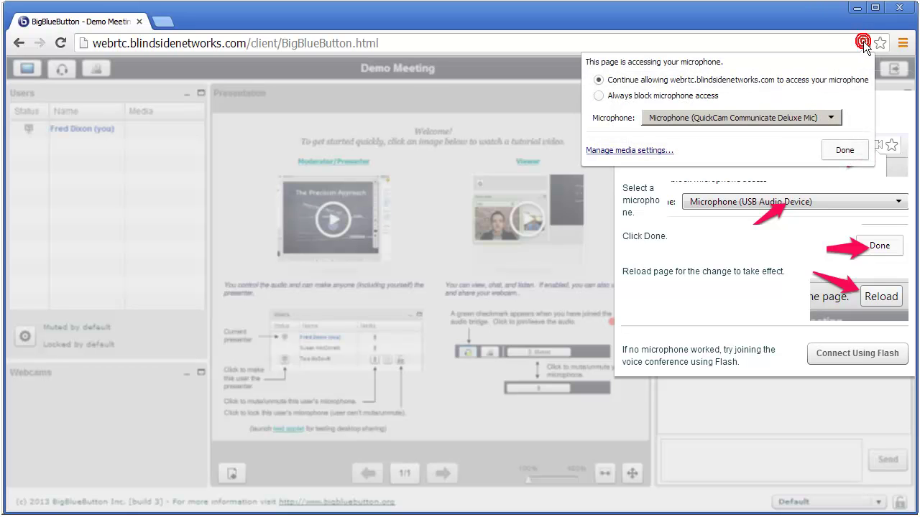
click(753, 117)
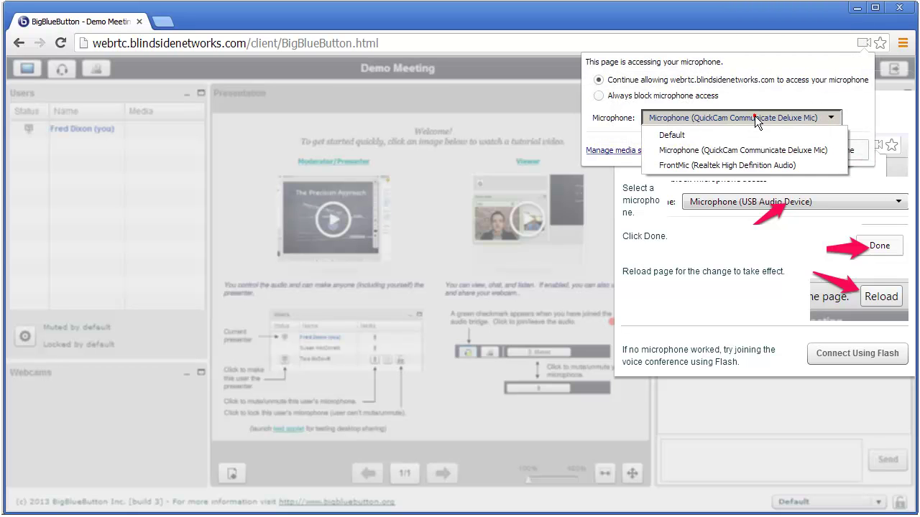
click(738, 165)
click(844, 150)
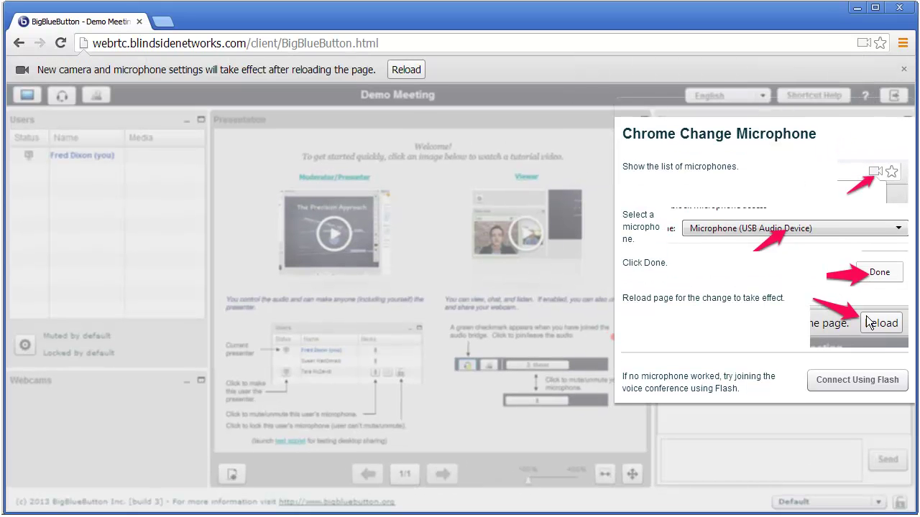
click(406, 70)
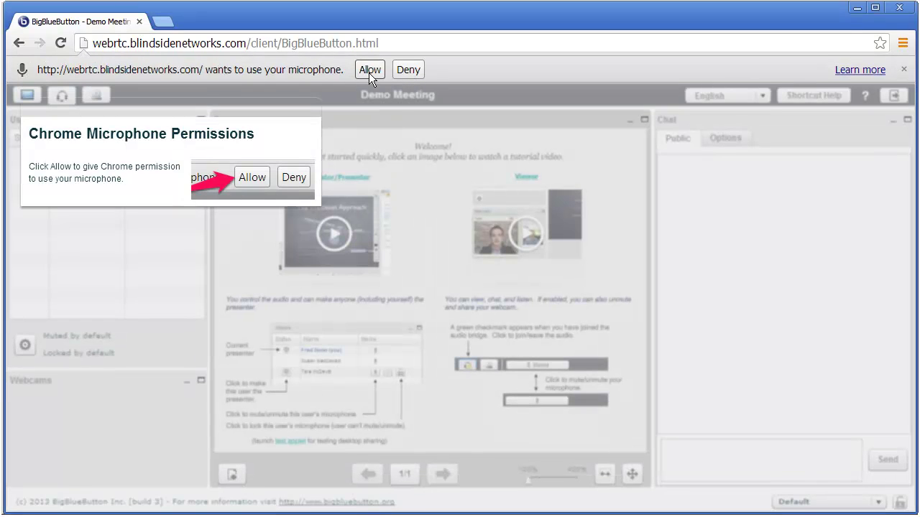
Step: Allow the newly chosen microphone, answer Yes to the echo test, and allow its use in the voice conference
click(369, 70)
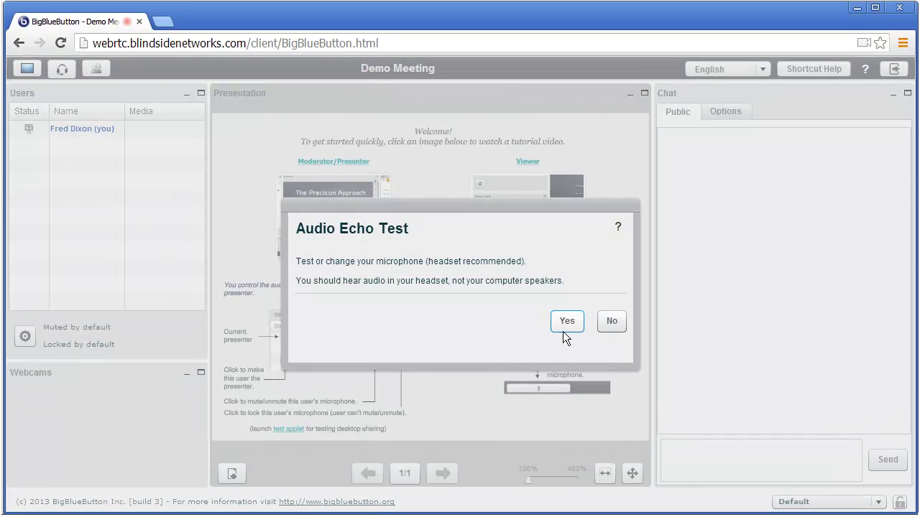
click(566, 327)
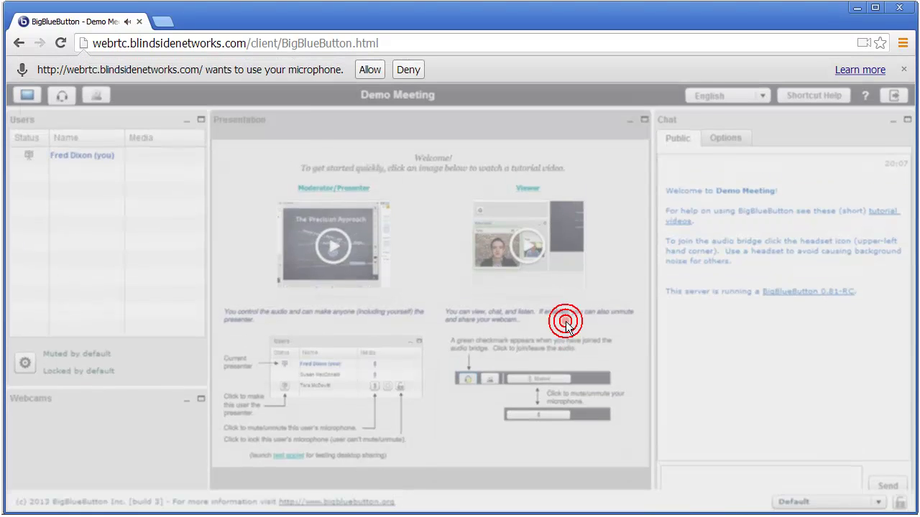
click(367, 70)
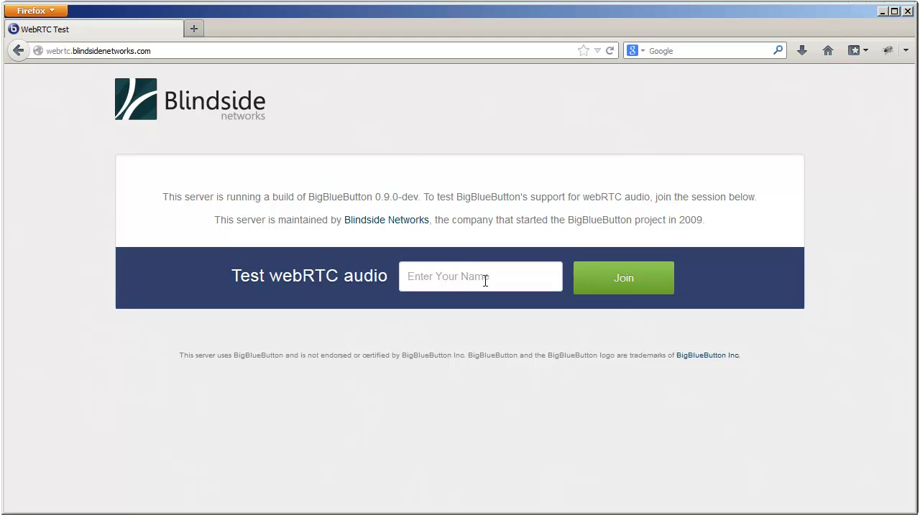
Step: Switch to Firefox and enter the attendee's full name followed by "FireFox" to join the webRTC audio test session
click(485, 280)
text(Fred )
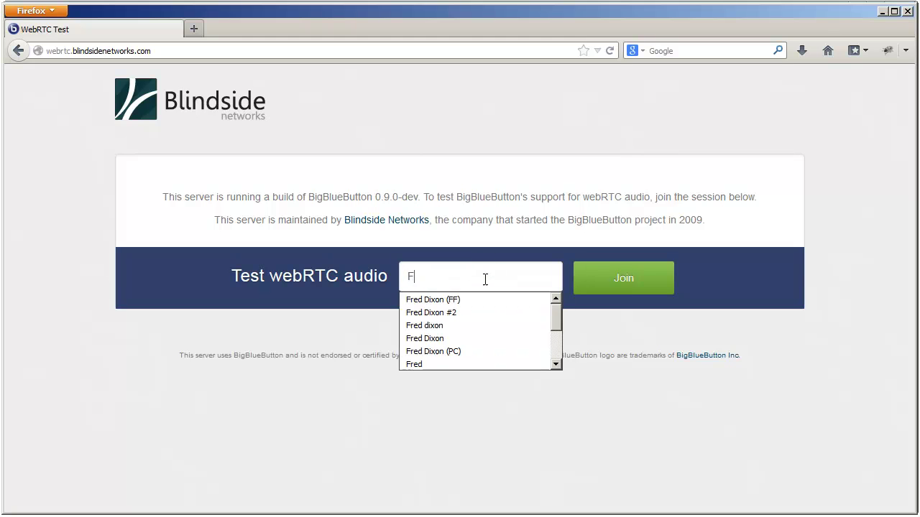
text(Dixon Firefox)
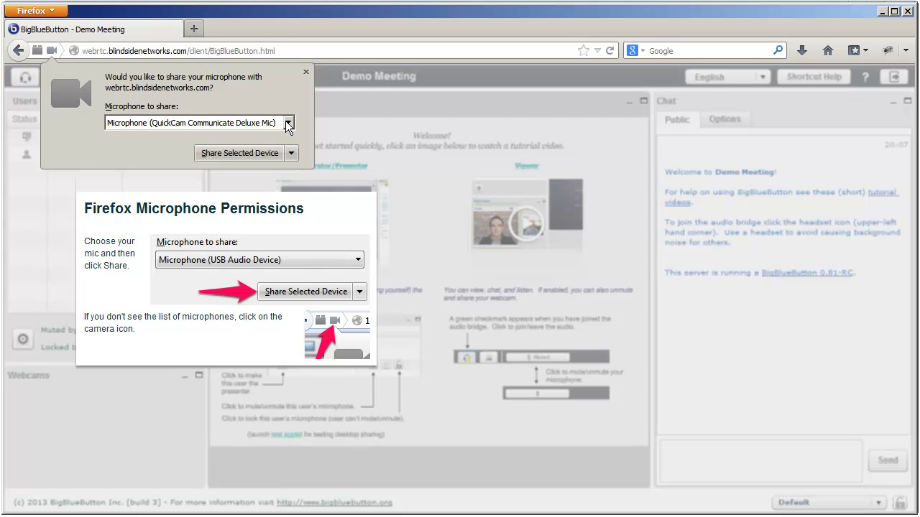
Step: Choose FrontMic (Realtek High Definition Audio) as the microphone and share it with the meeting for the echo test
click(288, 124)
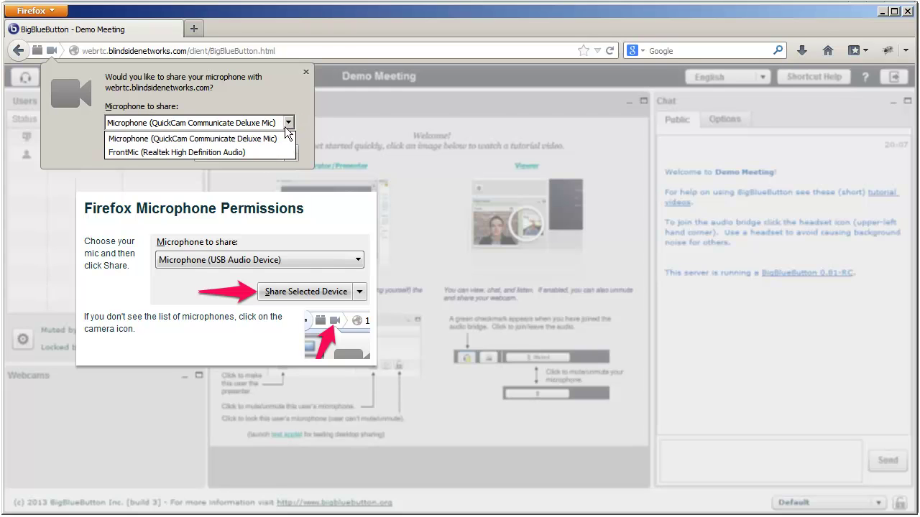
click(288, 123)
click(288, 124)
key(Down)
key(Return)
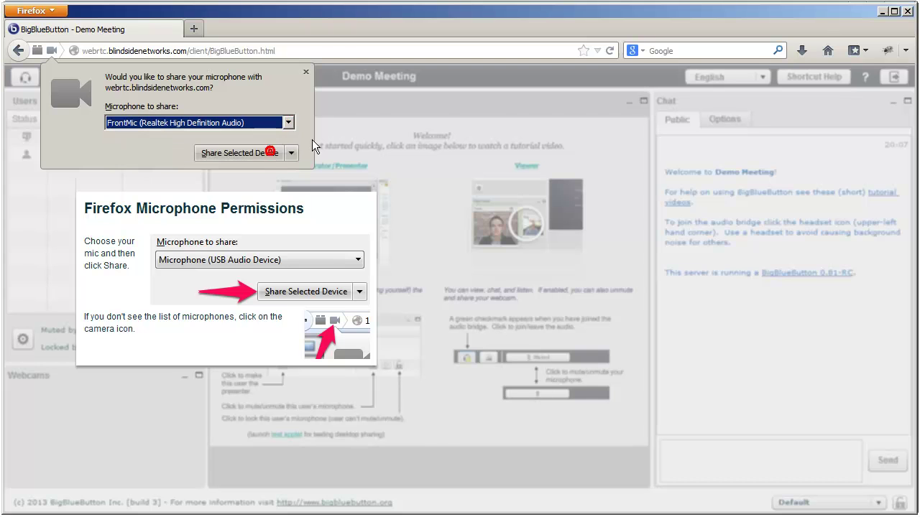
click(252, 154)
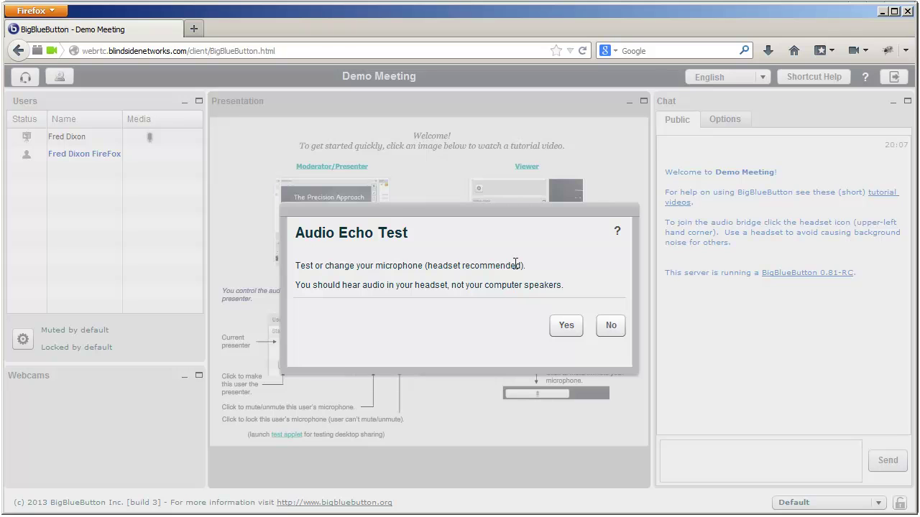
Step: Accept the echo test and share the microphone with the voice conference, and toggle the microphone of the first-listed user
click(566, 327)
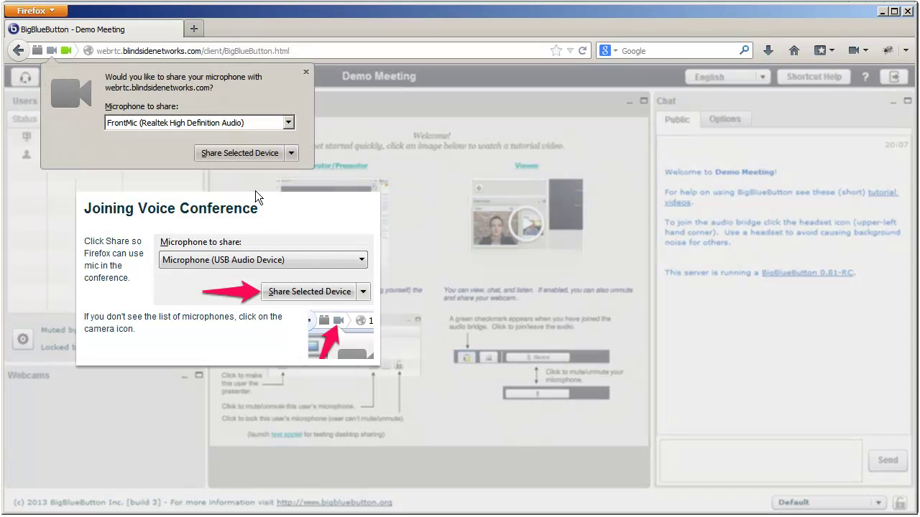
click(242, 156)
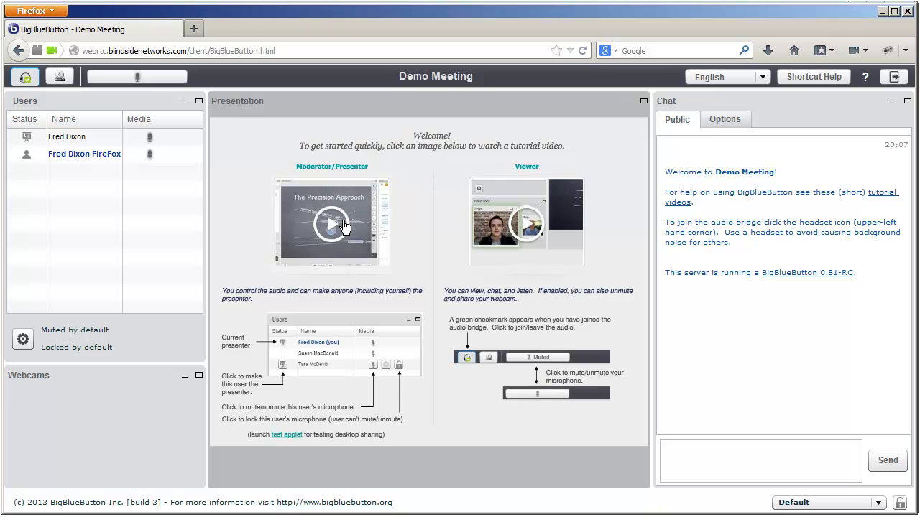
click(149, 138)
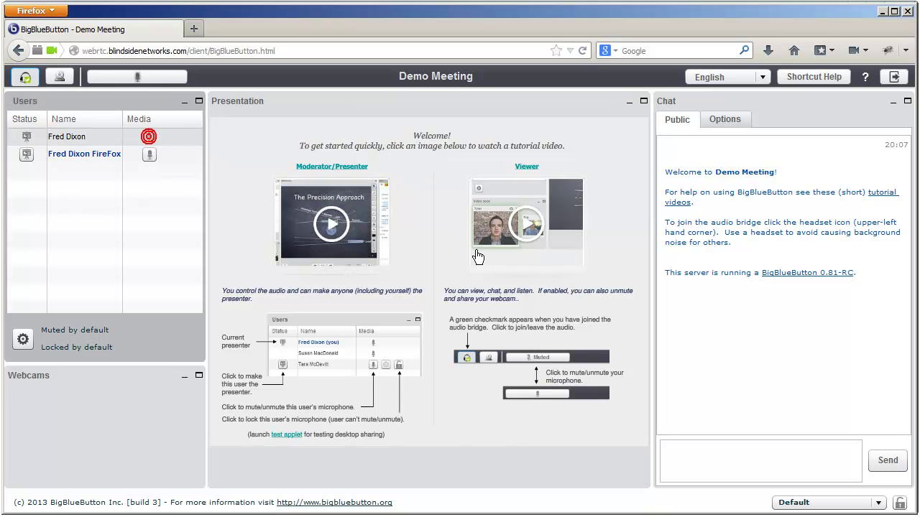